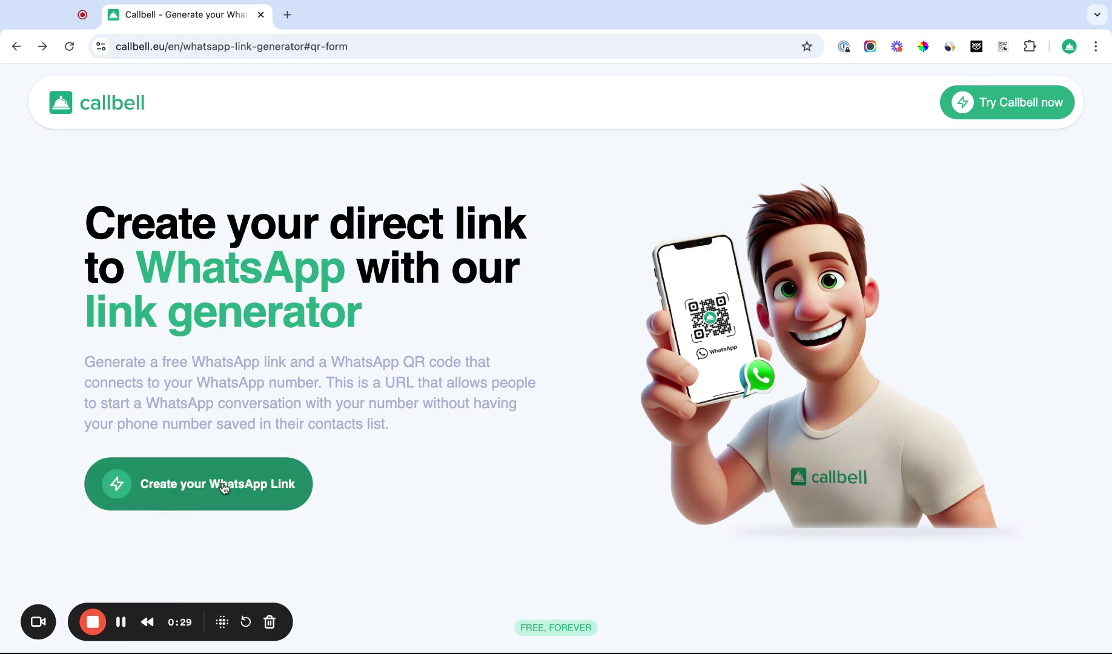
- Make the Callbell QR code green and add the Callbell bell logo to its centre
{"action": "left_click", "coordinate": [241, 493]}
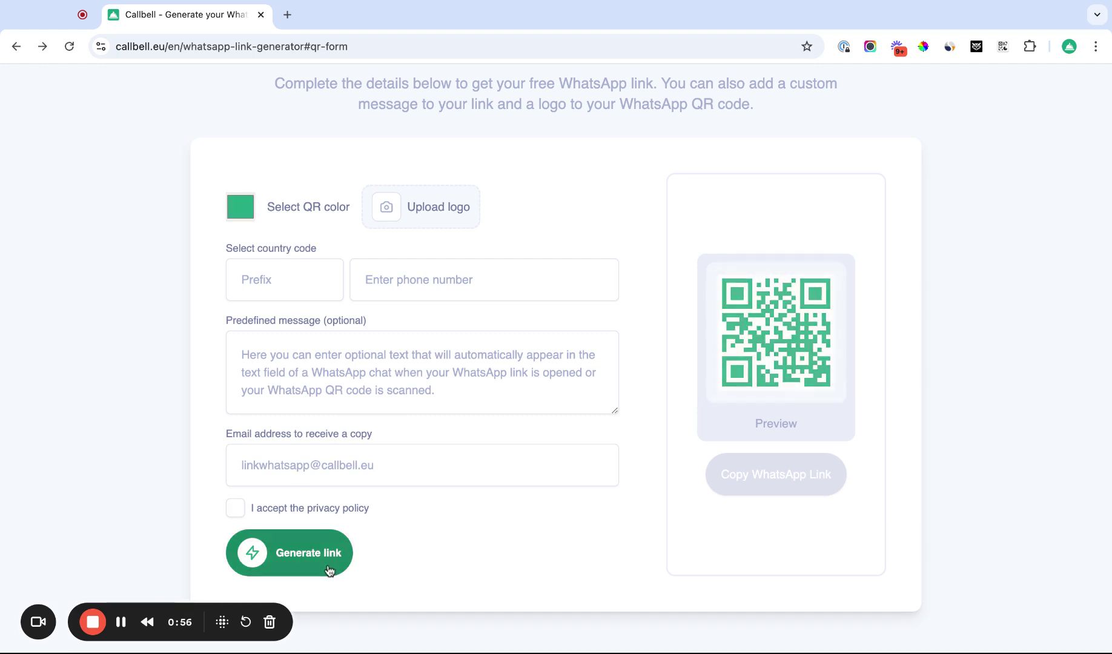
{"action": "left_click", "coordinate": [445, 214]}
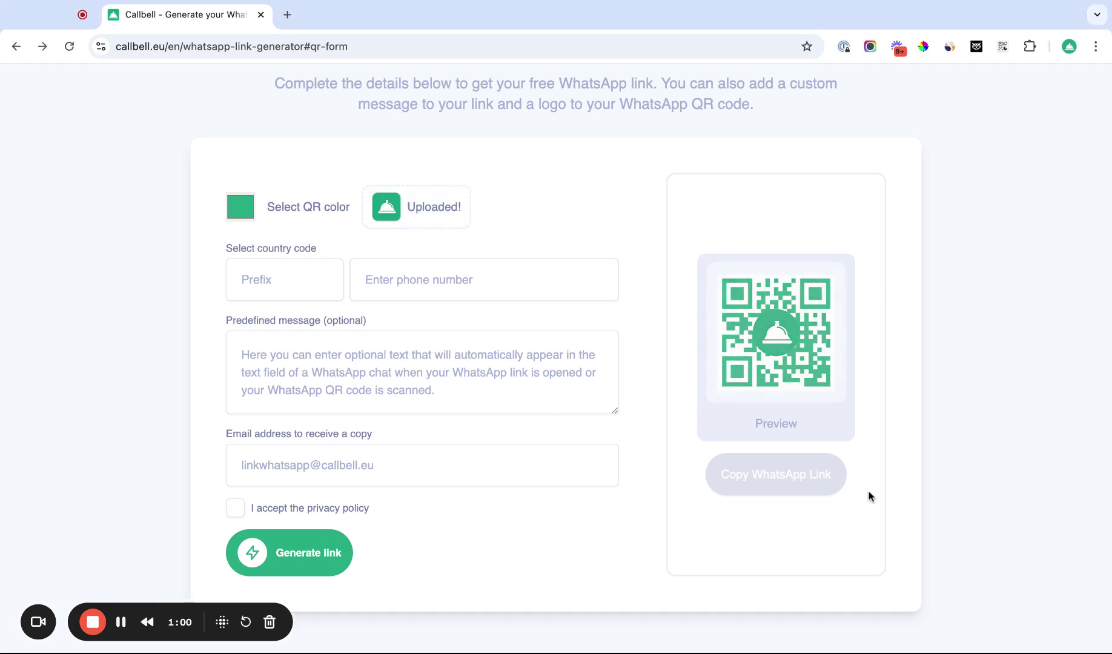
- Choose the NL +31 country code and enter the phone number and 'This is a test' message
{"action": "left_click", "coordinate": [306, 292]}
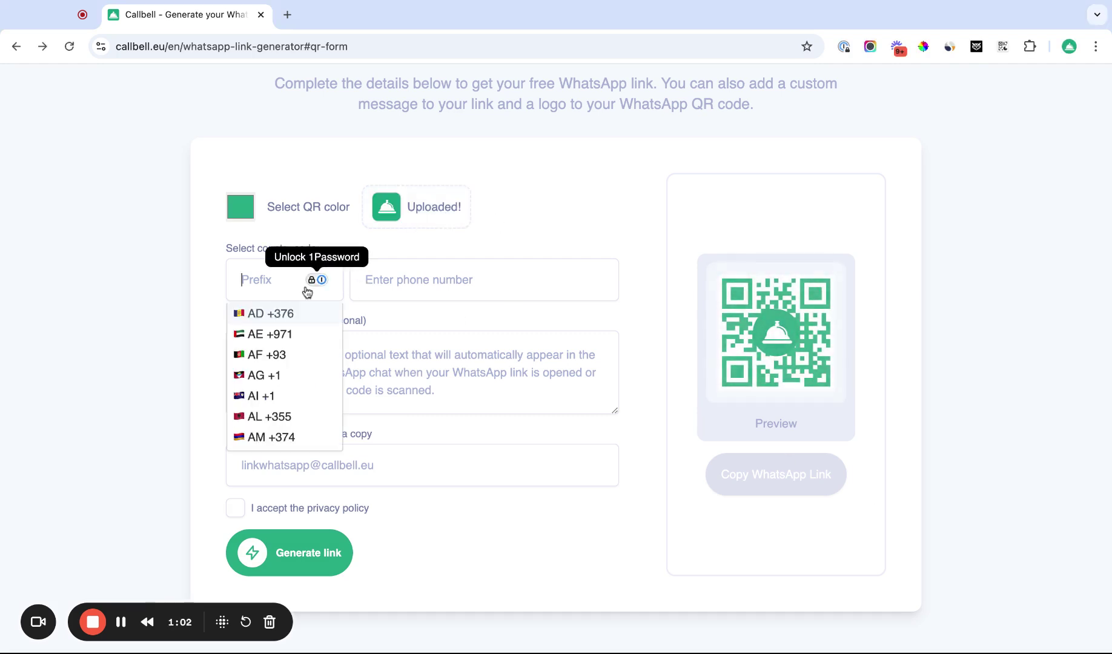
{"action": "type", "text": "31"}
{"action": "left_click", "coordinate": [276, 315]}
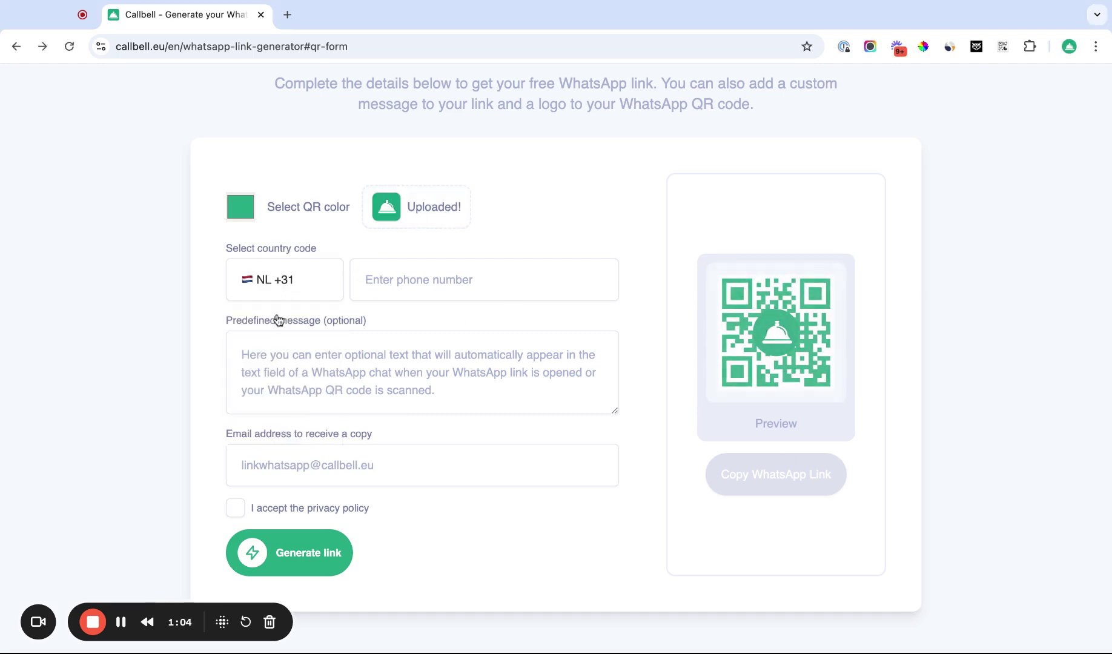
{"action": "left_click", "coordinate": [406, 282]}
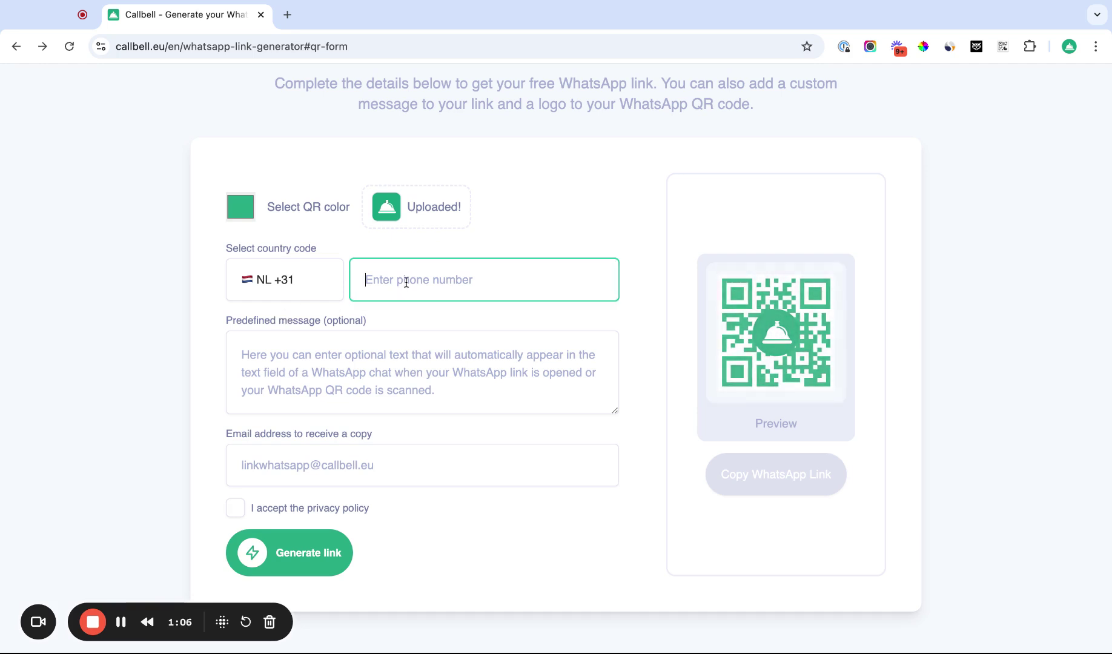
{"action": "left_click", "coordinate": [264, 365]}
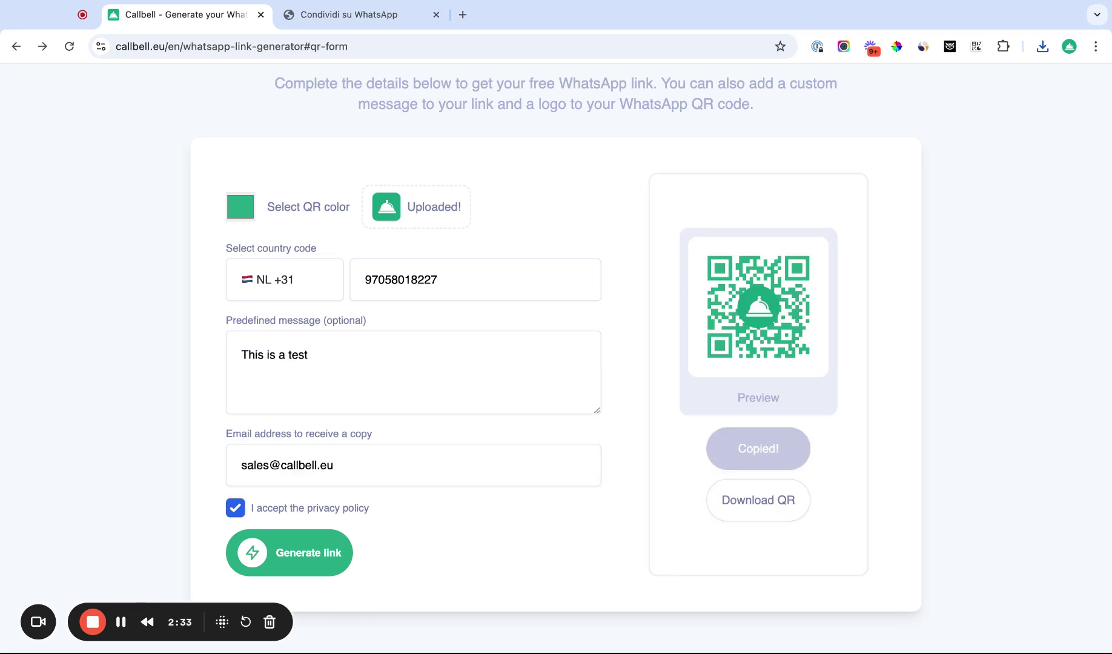
- Download the QR code image and view the WhatsApp page the link opened
{"action": "left_click", "coordinate": [768, 510]}
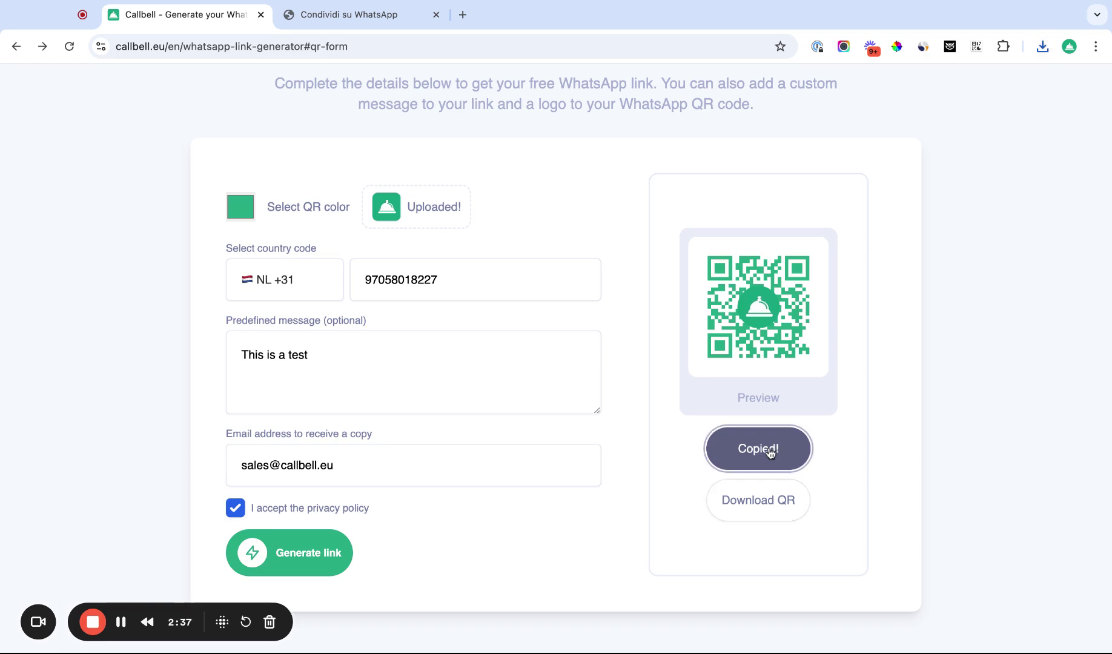
{"action": "left_click", "coordinate": [380, 22]}
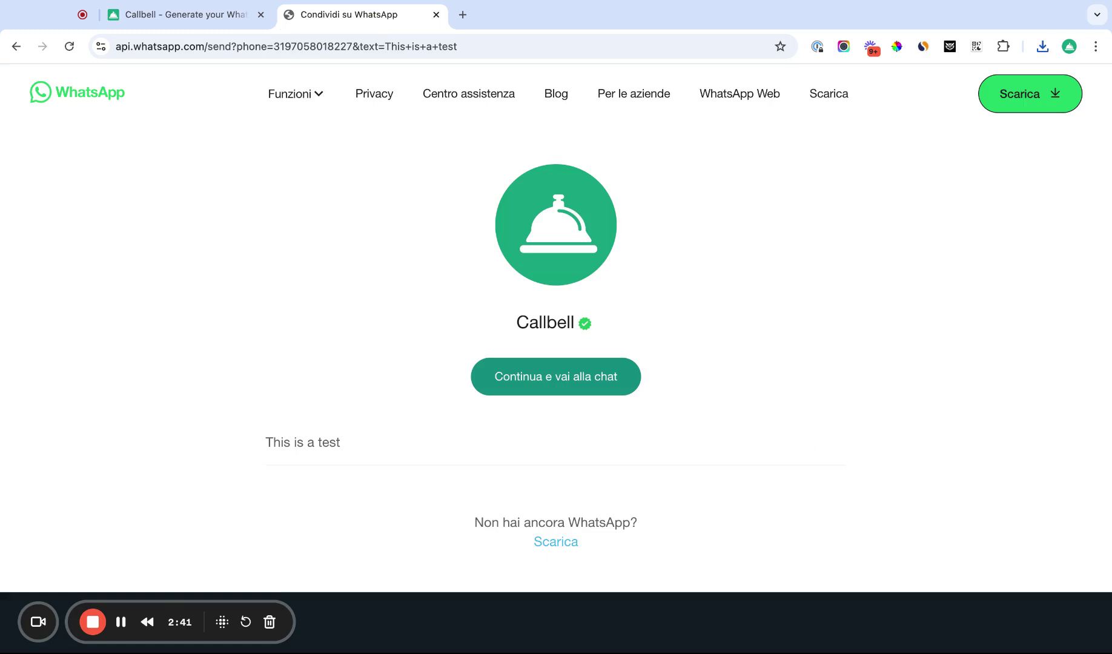
- Close the WhatsApp tab and go from the generator to the Callbell homepage
{"action": "key", "text": "ctrl+w"}
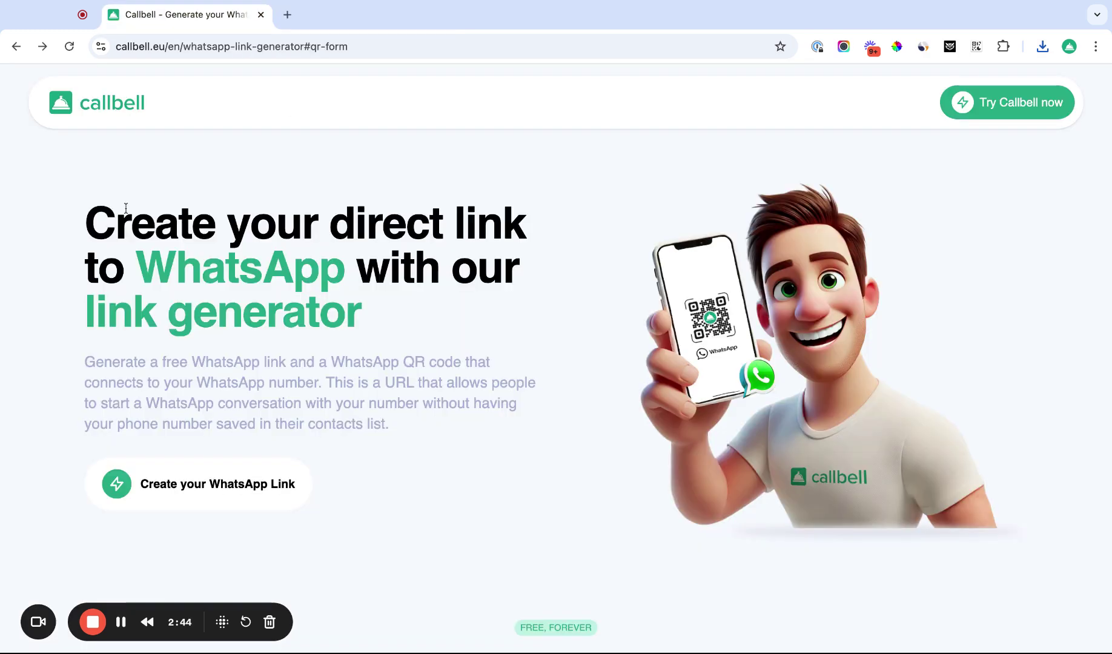
{"action": "left_click", "coordinate": [112, 111]}
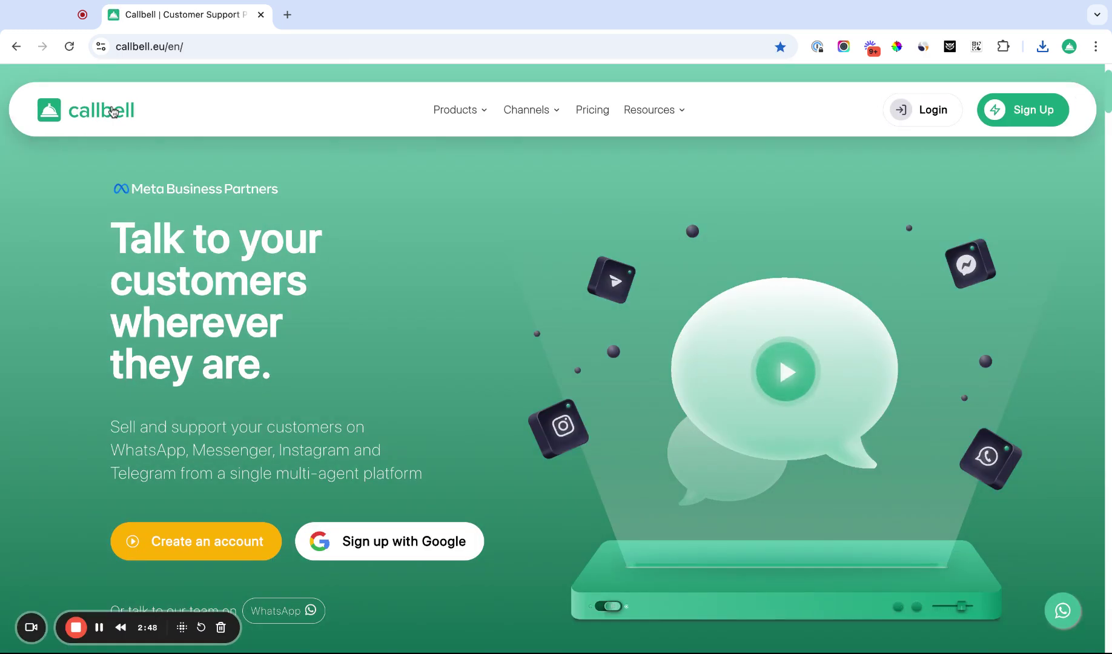